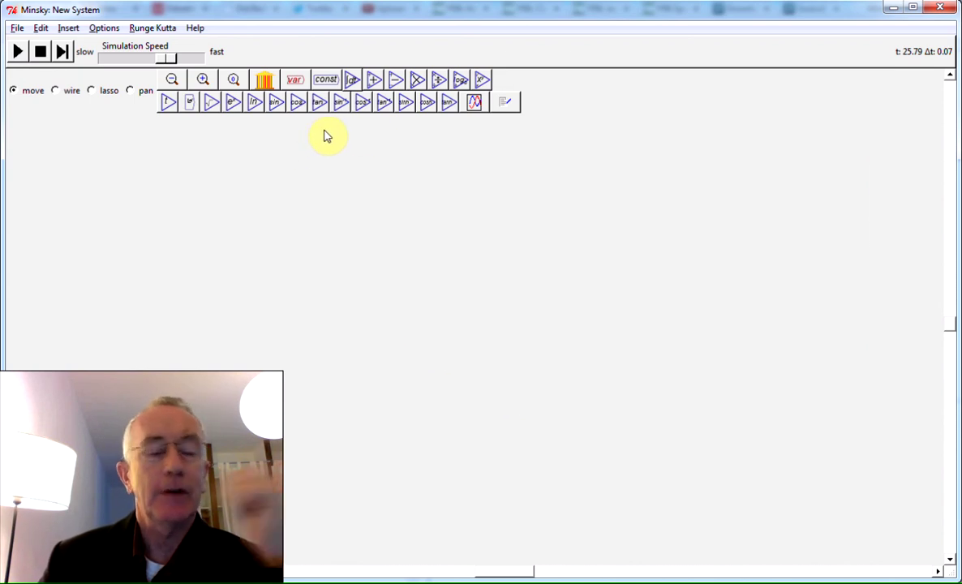
# - Add an integral block named Fish with initial value 100, then move it down and right
pyautogui.click(353, 84)
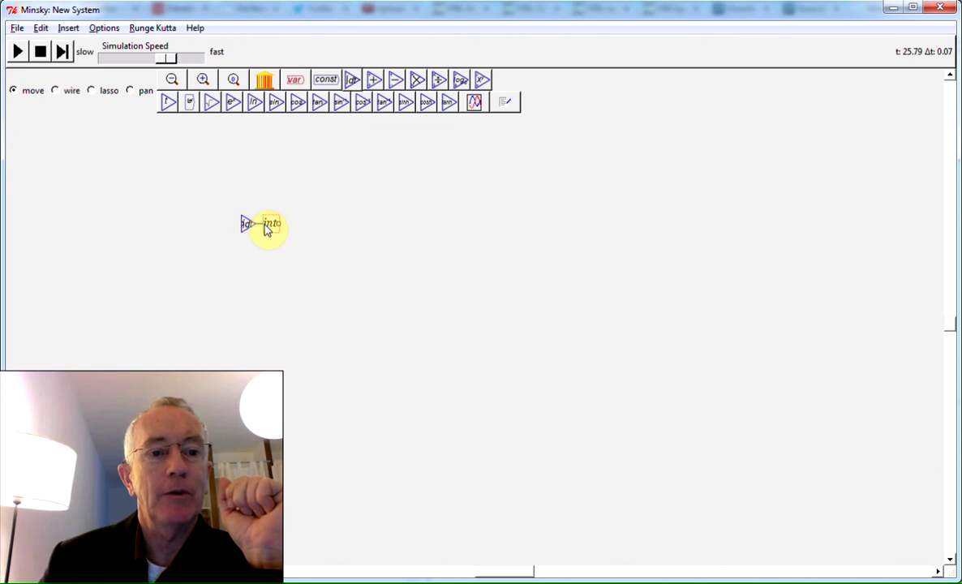
pyautogui.rightClick(268, 229)
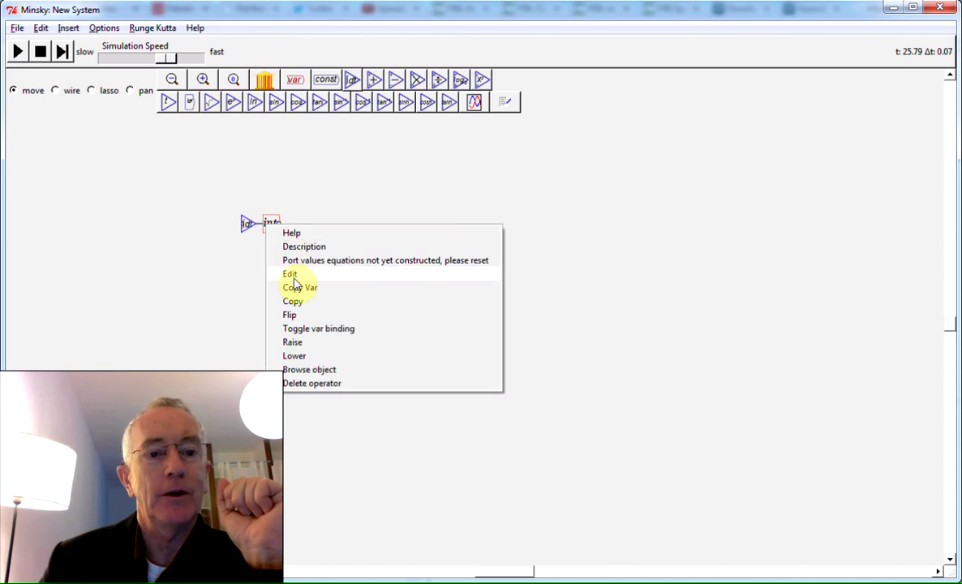
pyautogui.click(292, 276)
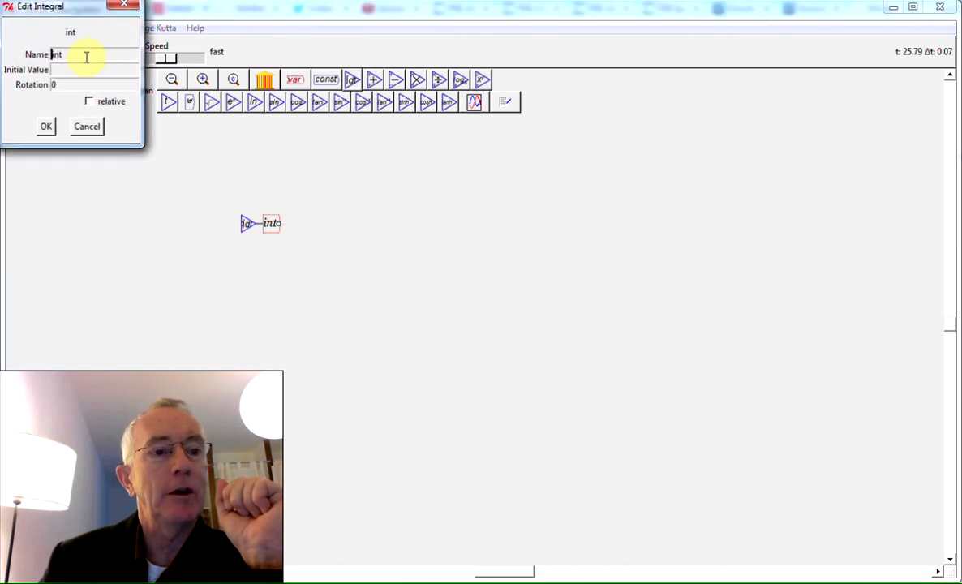
pyautogui.moveTo(81, 56); pyautogui.dragTo(30, 57)
pyautogui.write('Fish')
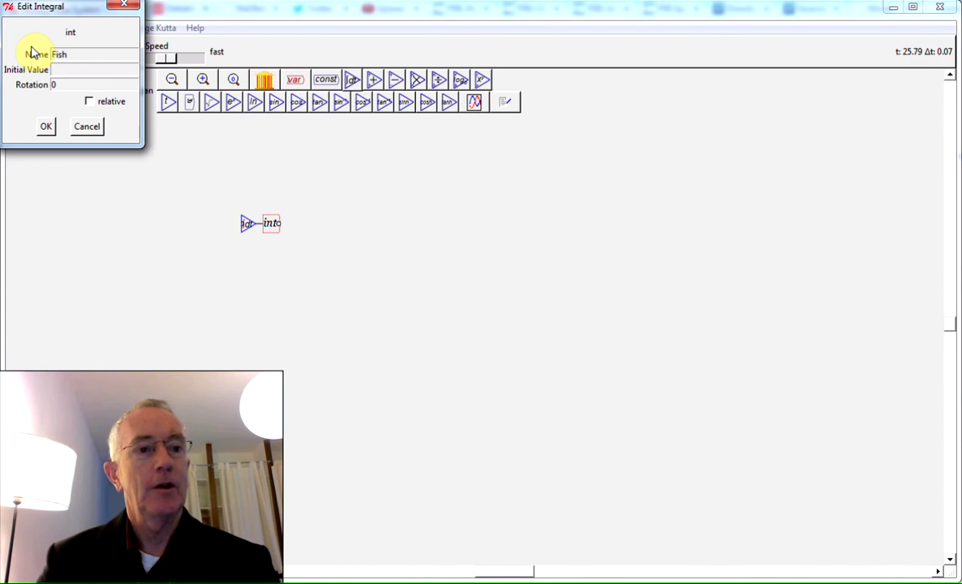
pyautogui.click(65, 72)
pyautogui.write('100')
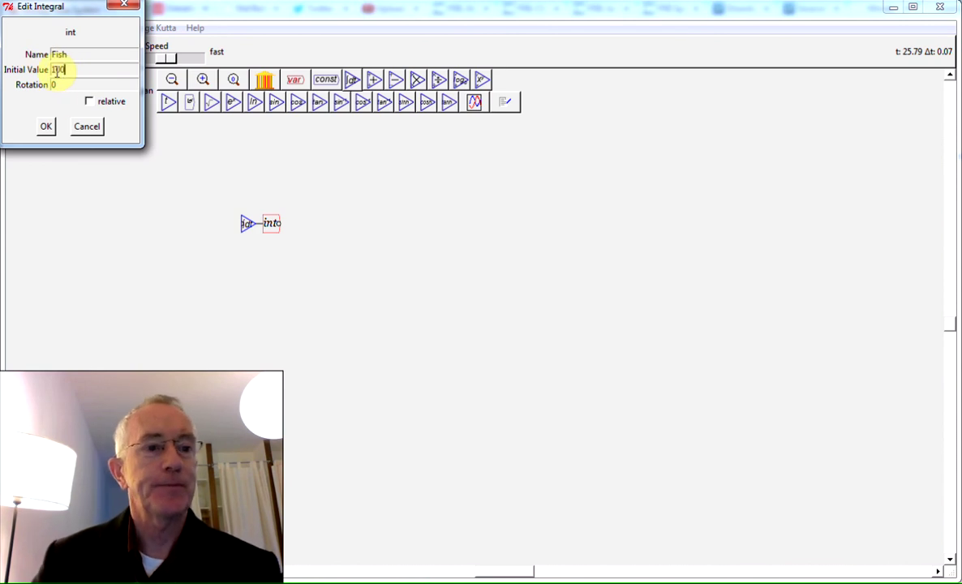
pyautogui.click(47, 130)
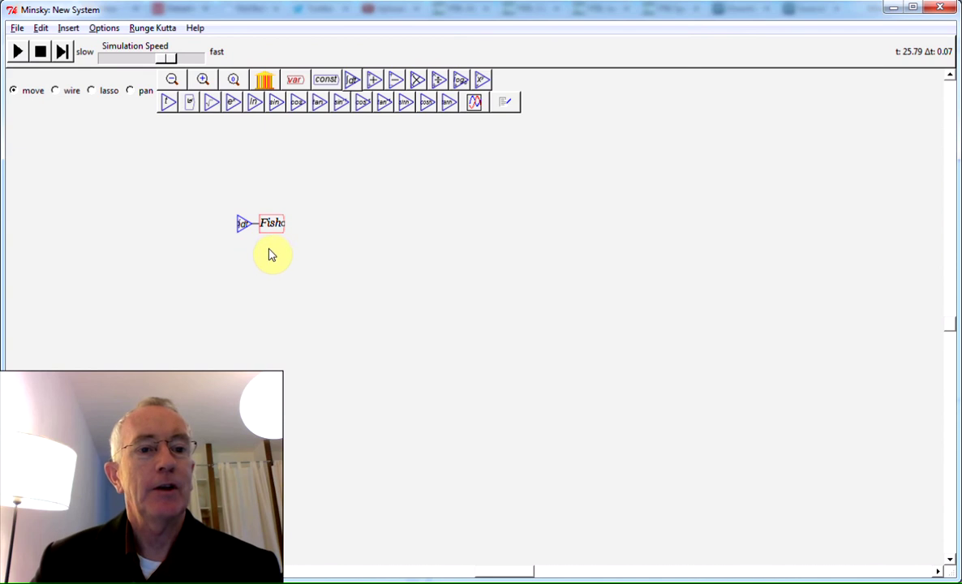
pyautogui.moveTo(269, 233); pyautogui.dragTo(313, 248)
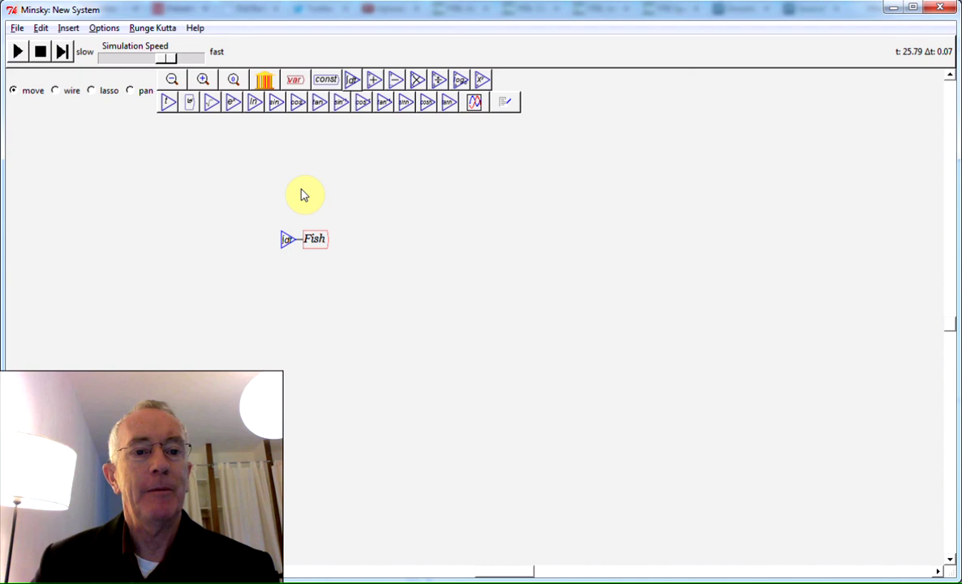
# - Create a parameter-type constant named F_gr with value 2
pyautogui.click(323, 82)
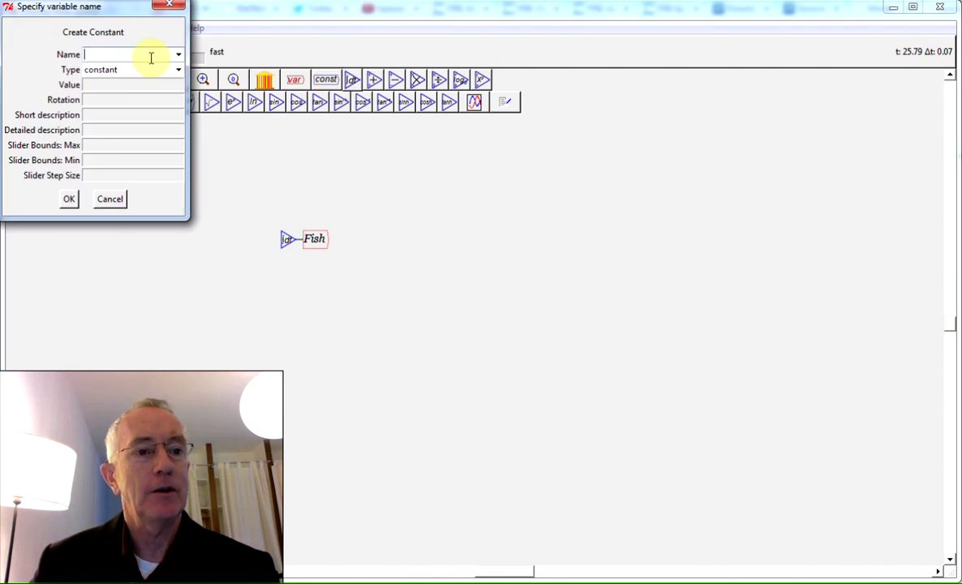
pyautogui.click(178, 72)
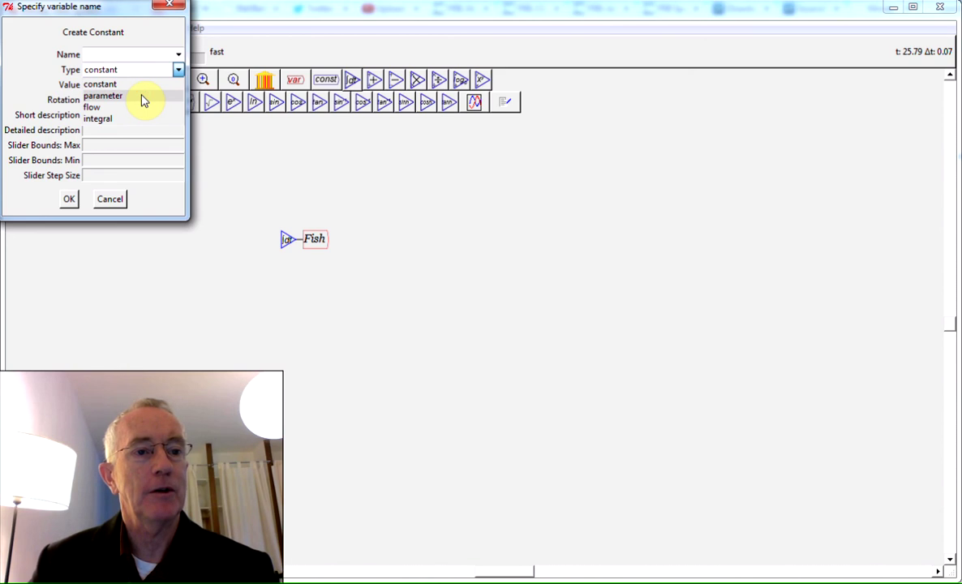
pyautogui.click(143, 98)
pyautogui.click(179, 73)
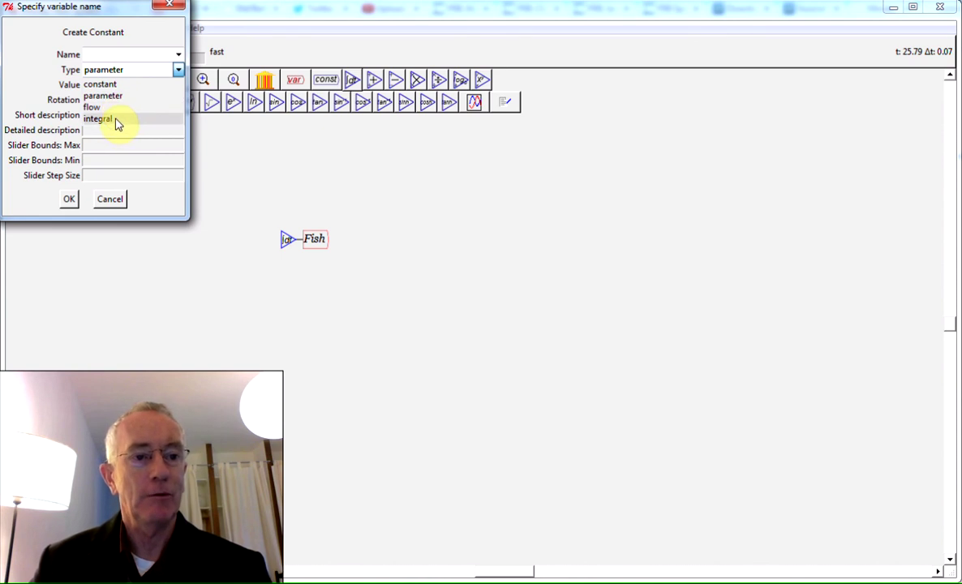
pyautogui.click(126, 64)
pyautogui.click(126, 56)
pyautogui.write('F_{gr')
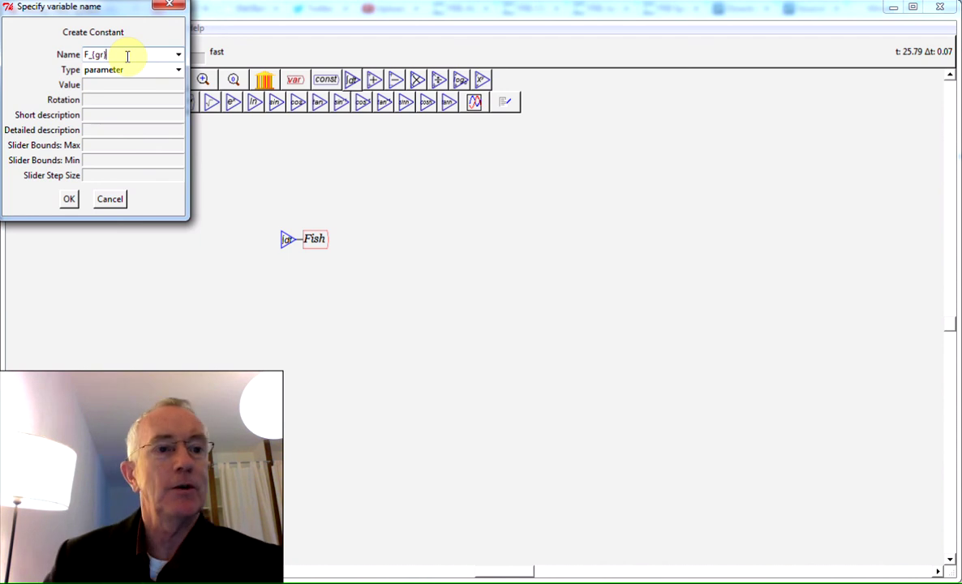
pyautogui.click(133, 84)
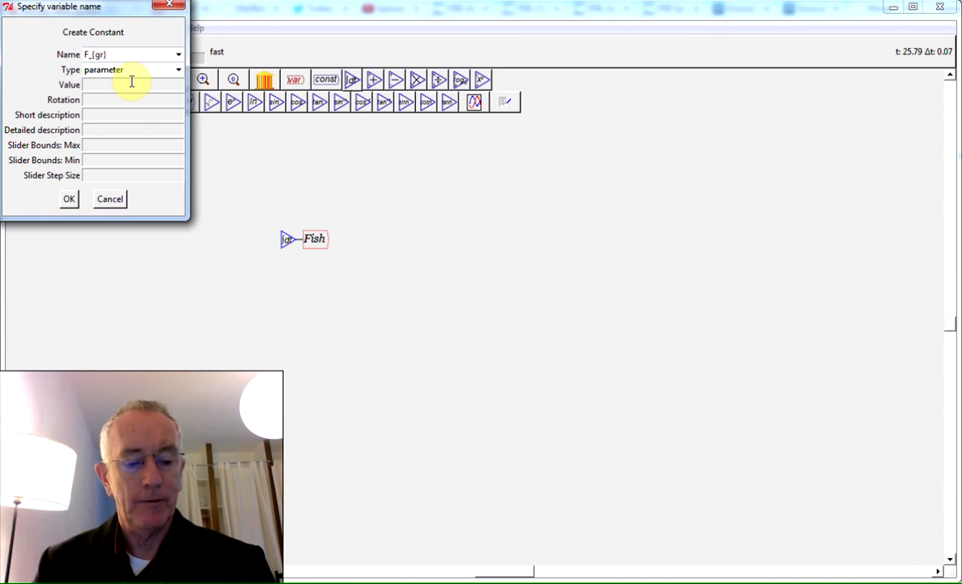
pyautogui.click(70, 199)
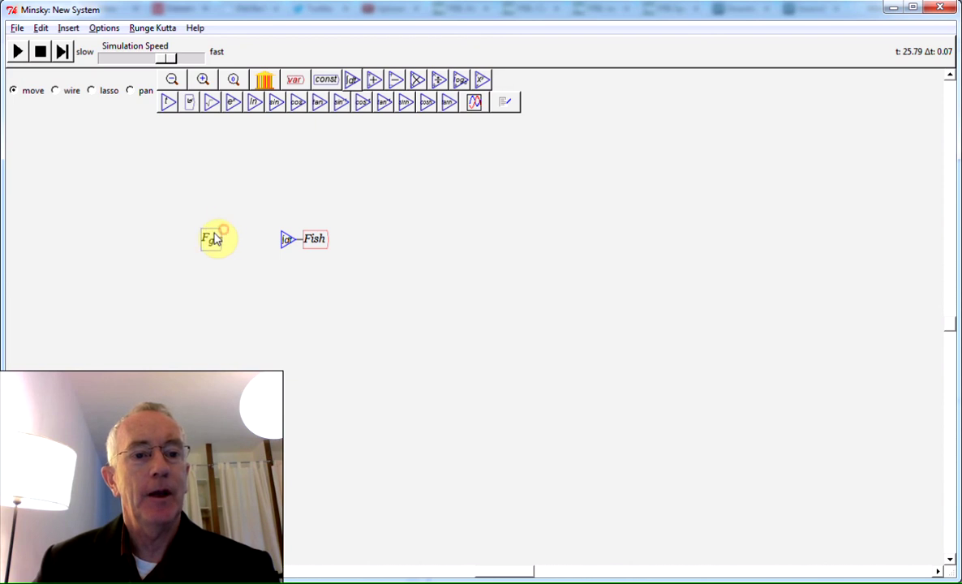
# - Place F_gr left of Fish, add a multiply operator, and wire F_gr into it
pyautogui.click(208, 239)
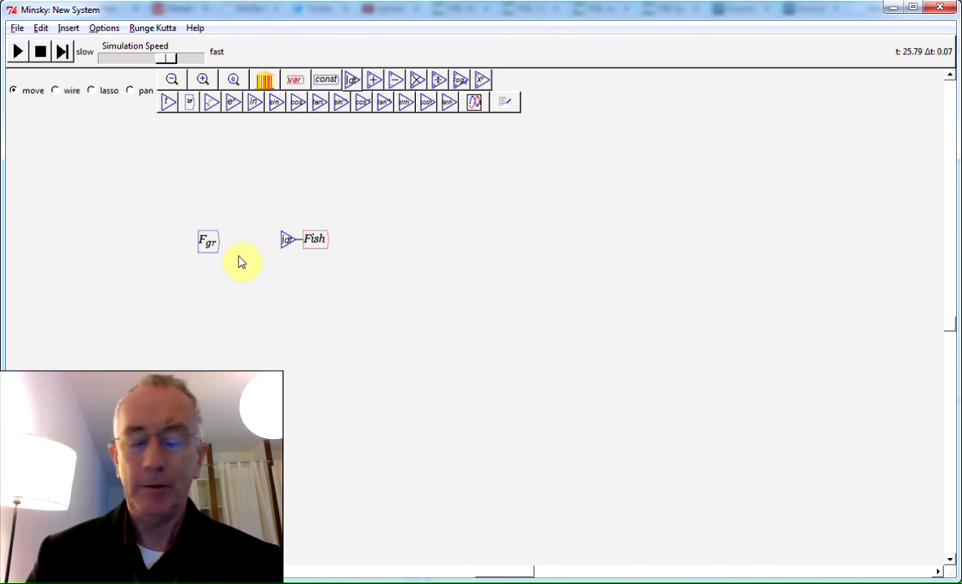
pyautogui.press('*')
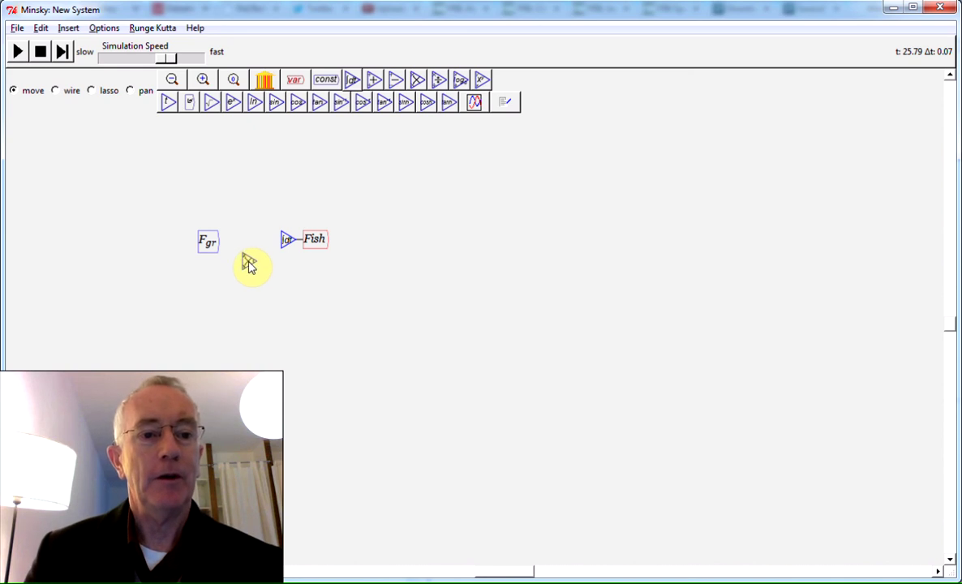
pyautogui.click(252, 258)
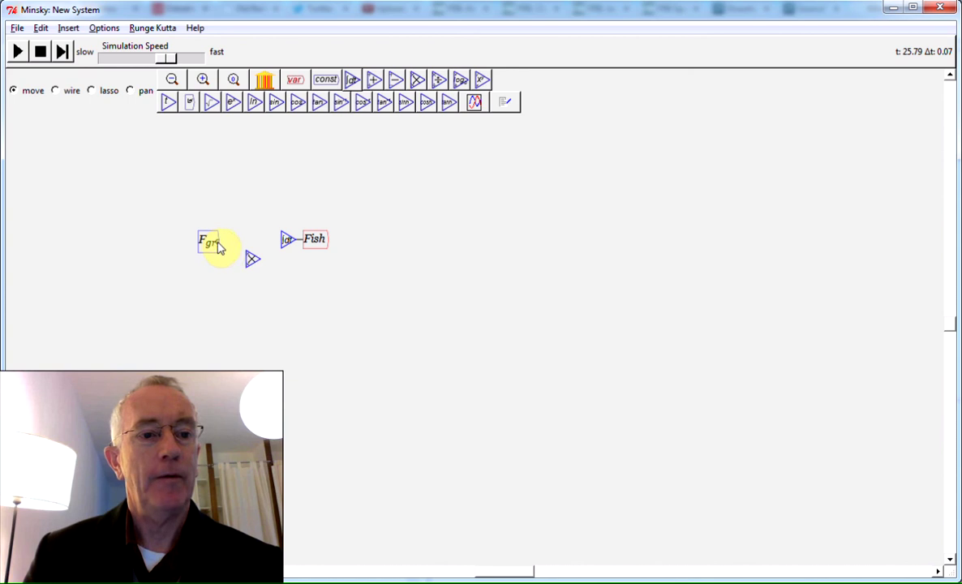
pyautogui.moveTo(218, 248)
pyautogui.mouseDown()
pyautogui.moveTo(256, 259)
pyautogui.moveTo(283, 241)
pyautogui.moveTo(316, 278)
pyautogui.moveTo(243, 265)
pyautogui.moveTo(354, 310)
pyautogui.mouseUp()
# - Bend the Fish feedback wire lower around the loop and nudge F_gr slightly up-left
pyautogui.click(367, 320)
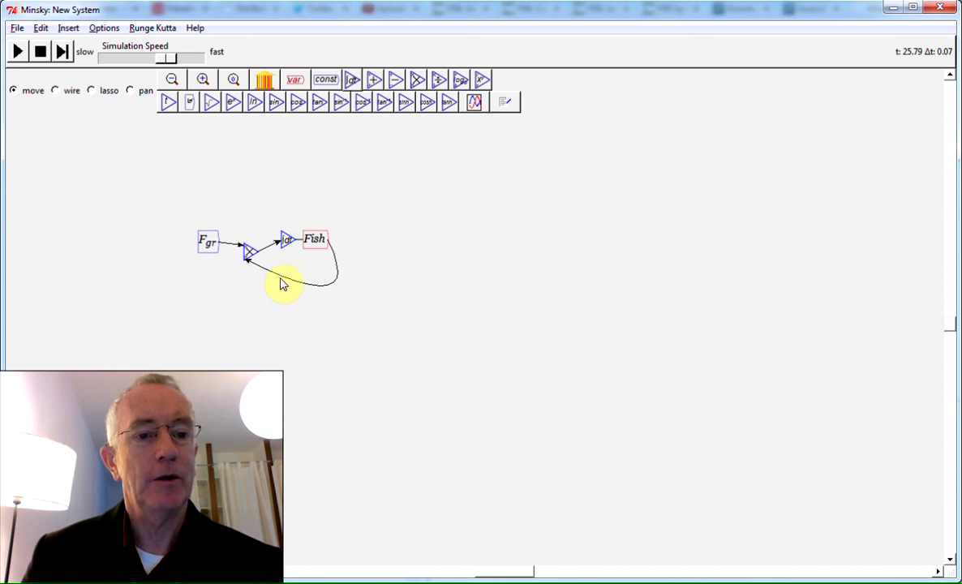
pyautogui.moveTo(276, 283); pyautogui.dragTo(190, 296)
pyautogui.click(251, 249)
pyautogui.moveTo(212, 247); pyautogui.dragTo(210, 245)
pyautogui.click(237, 260)
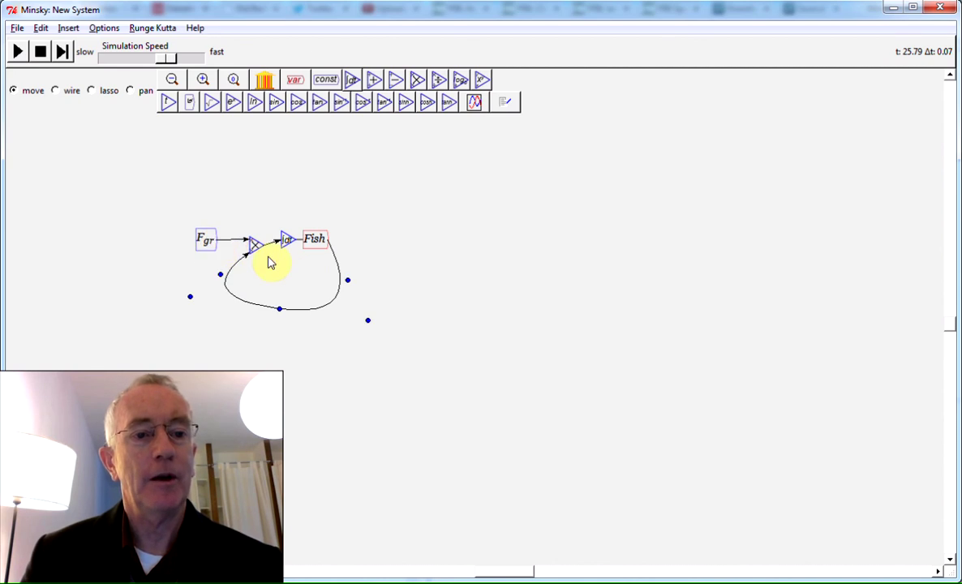
# - Add a large plot right of the Fish loop and wire Fish's output into it
pyautogui.click(473, 103)
pyautogui.click(515, 228)
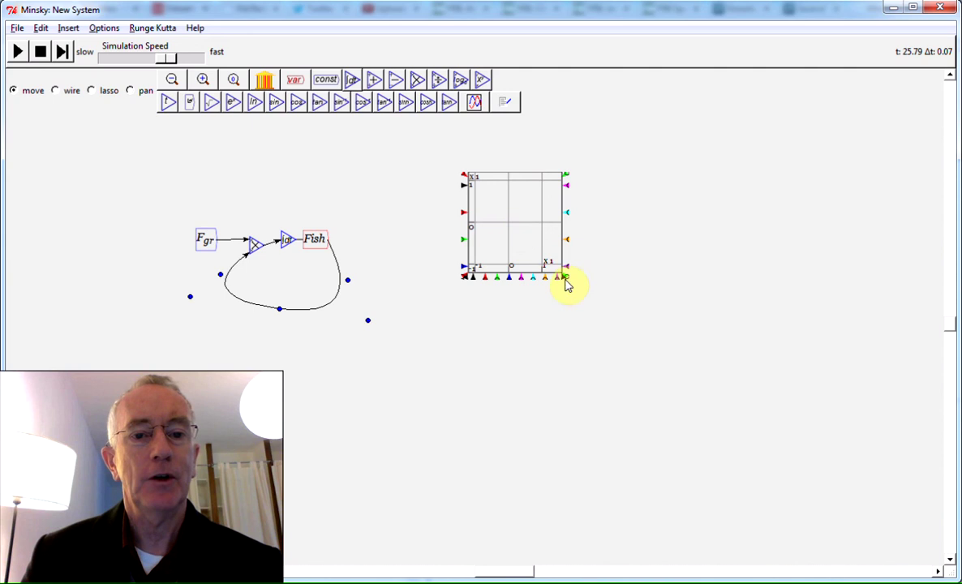
pyautogui.rightClick(532, 241)
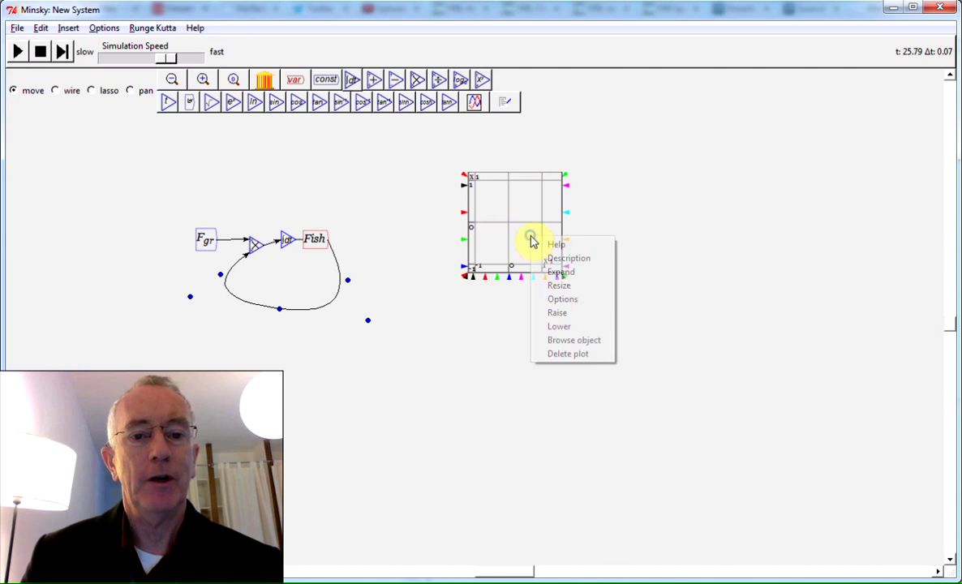
pyautogui.click(560, 286)
pyautogui.click(674, 339)
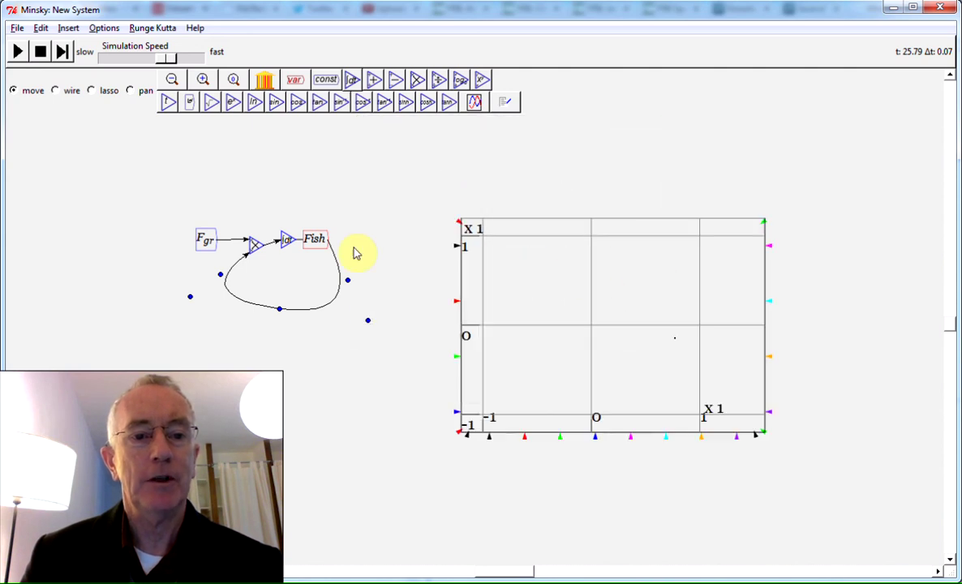
pyautogui.moveTo(328, 246); pyautogui.dragTo(457, 245)
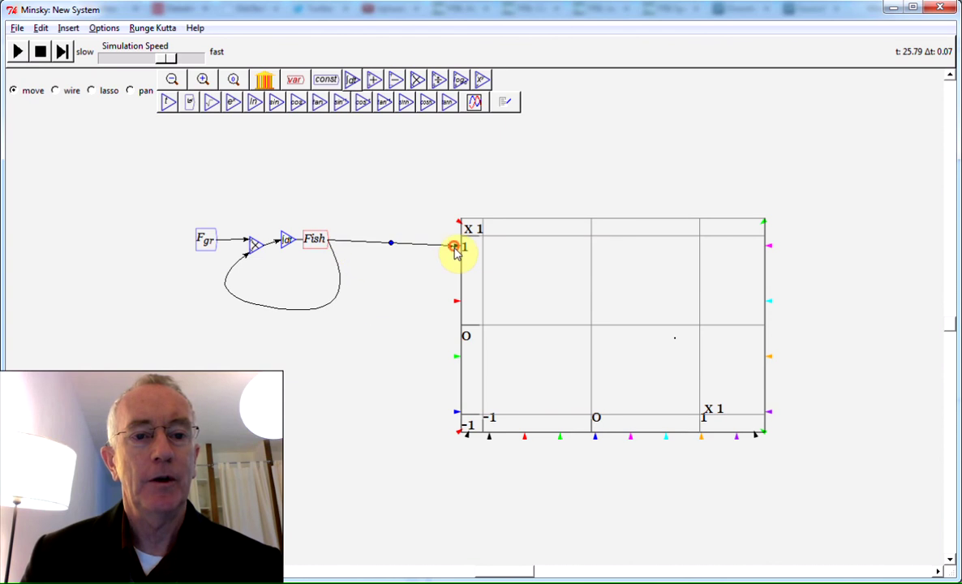
# - Title the plot Fish with x-axis label Time, then slow the simulation speed
pyautogui.rightClick(590, 293)
pyautogui.click(627, 352)
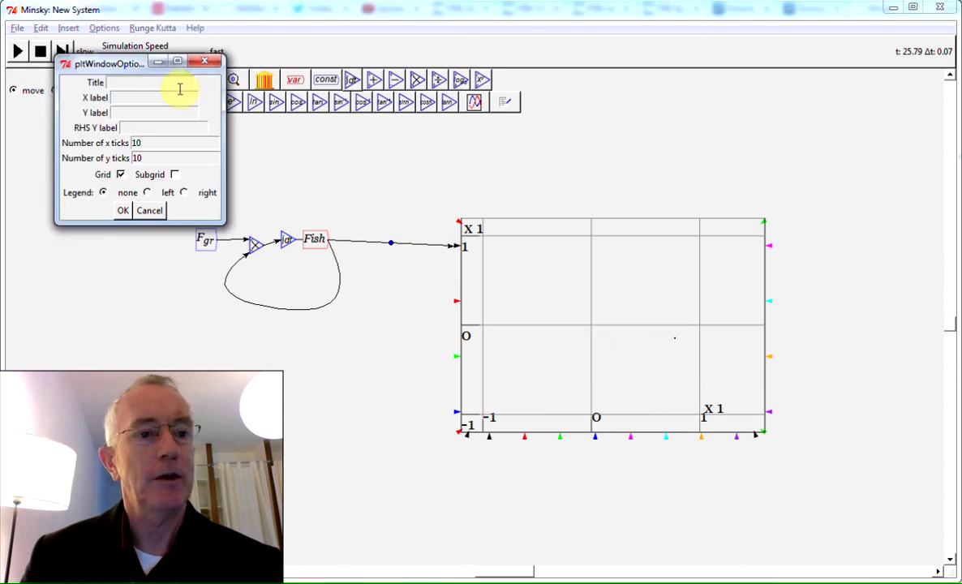
pyautogui.write('Fish')
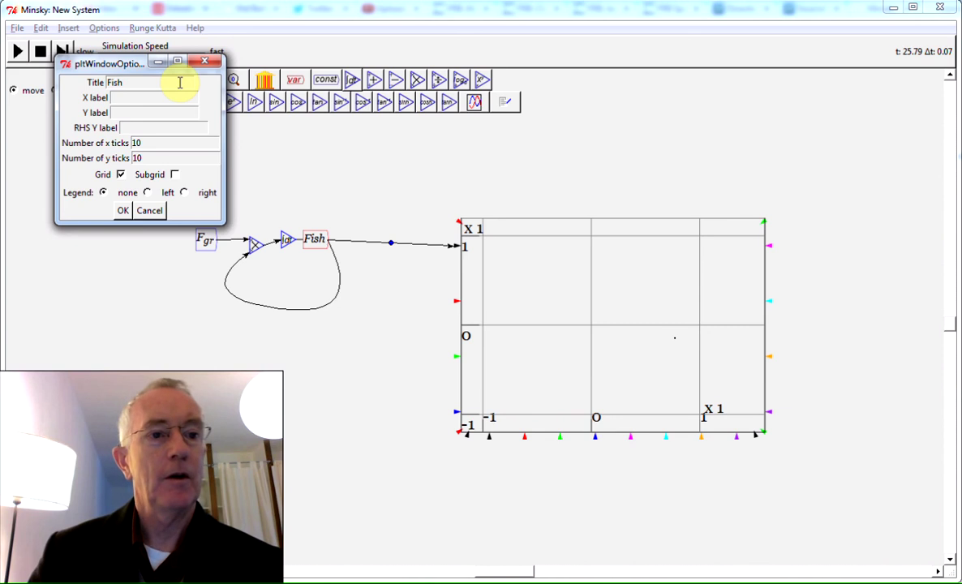
pyautogui.click(146, 98)
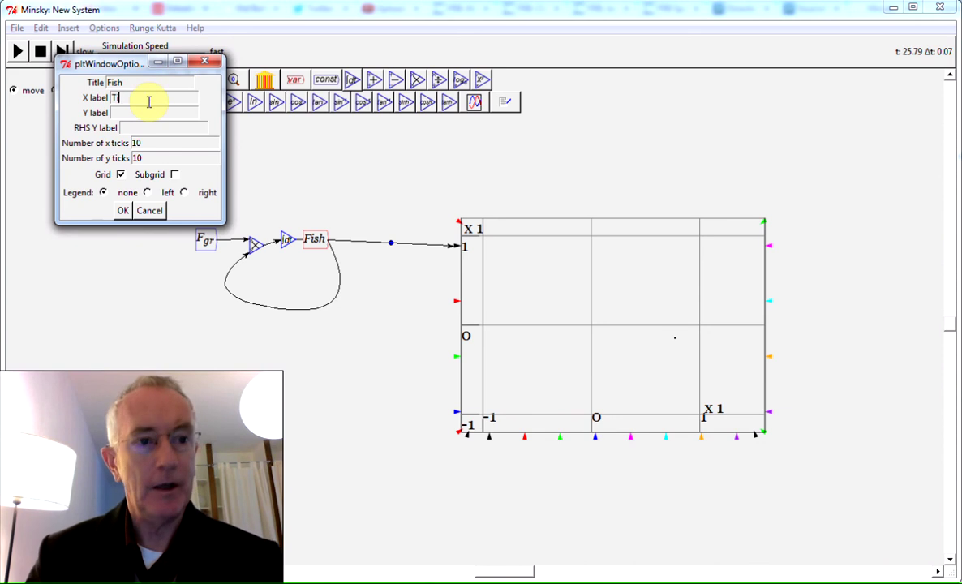
pyautogui.write('Time')
pyautogui.click(123, 210)
pyautogui.moveTo(166, 59)
pyautogui.mouseDown()
pyautogui.moveTo(146, 64)
pyautogui.moveTo(152, 58)
pyautogui.mouseUp()
# - Reset time to zero, run the simulation, and pause it at t 5.28
pyautogui.click(41, 53)
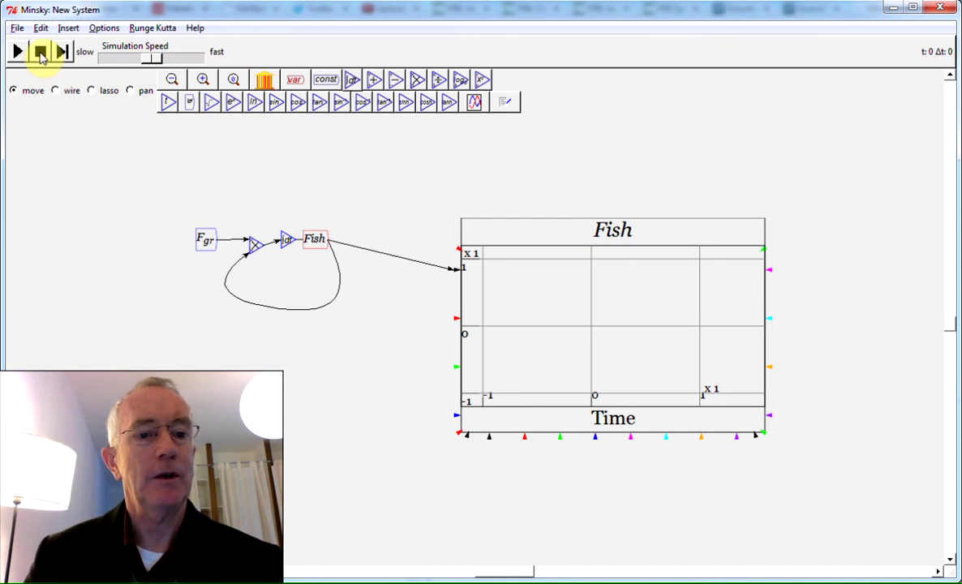
pyautogui.click(17, 52)
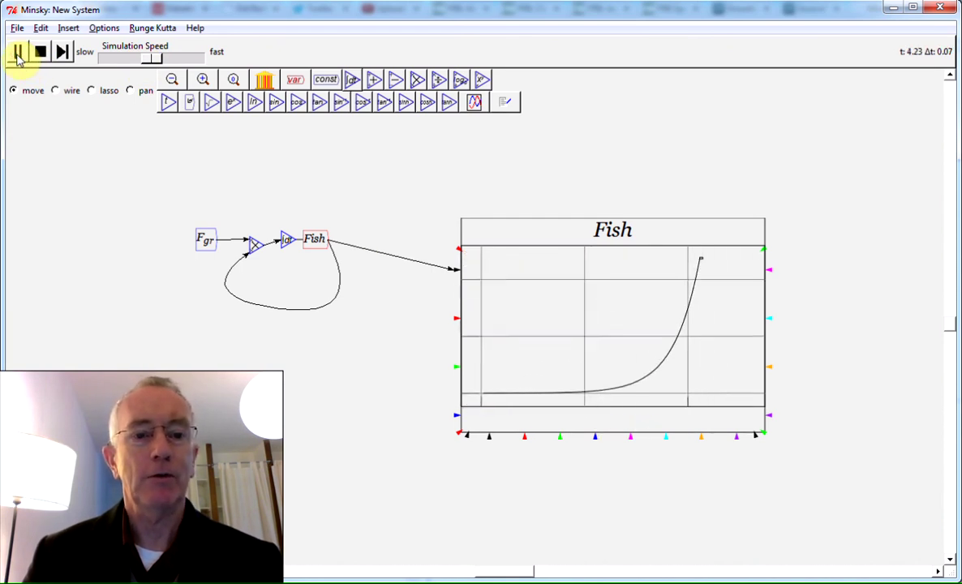
pyautogui.click(17, 52)
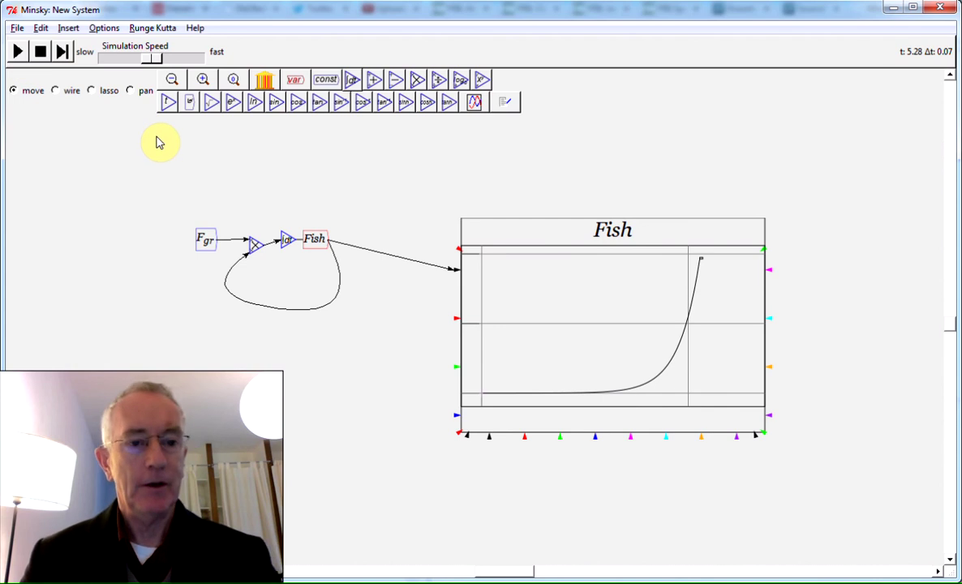